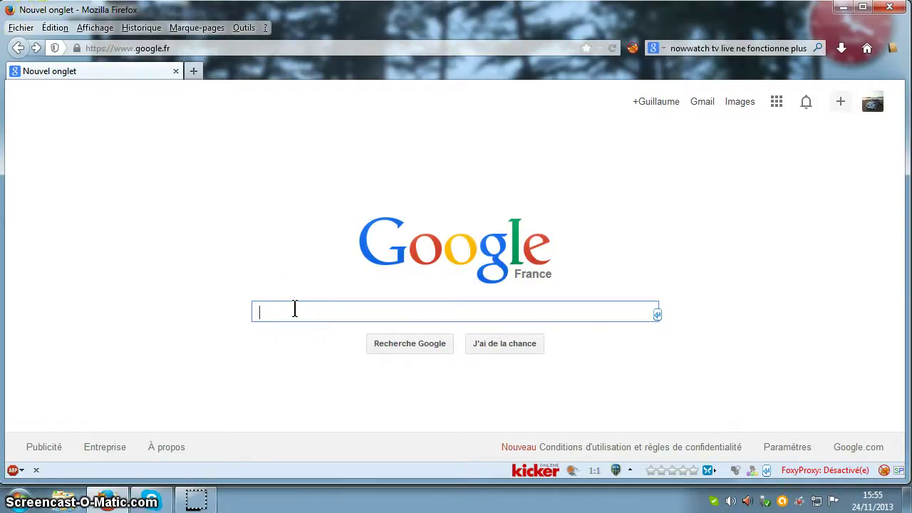
Search Google for "pdf xchange viewer".
type("p")
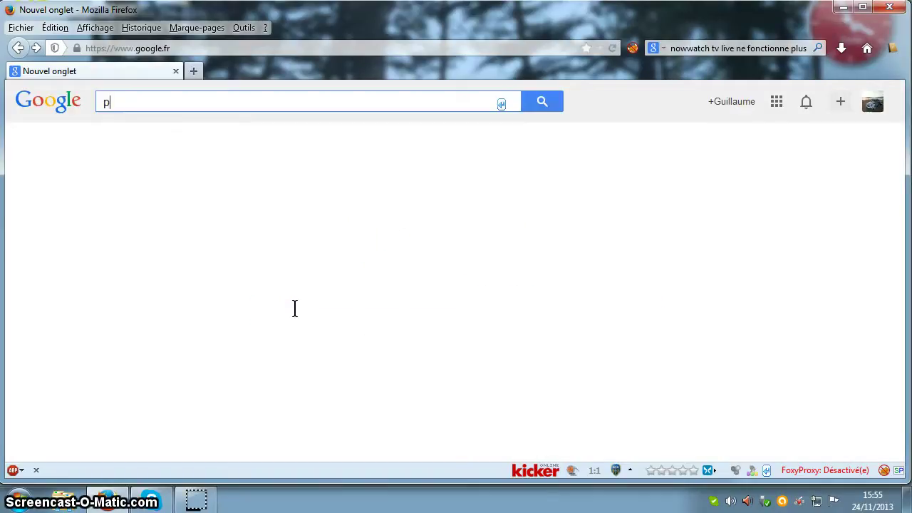
type("df")
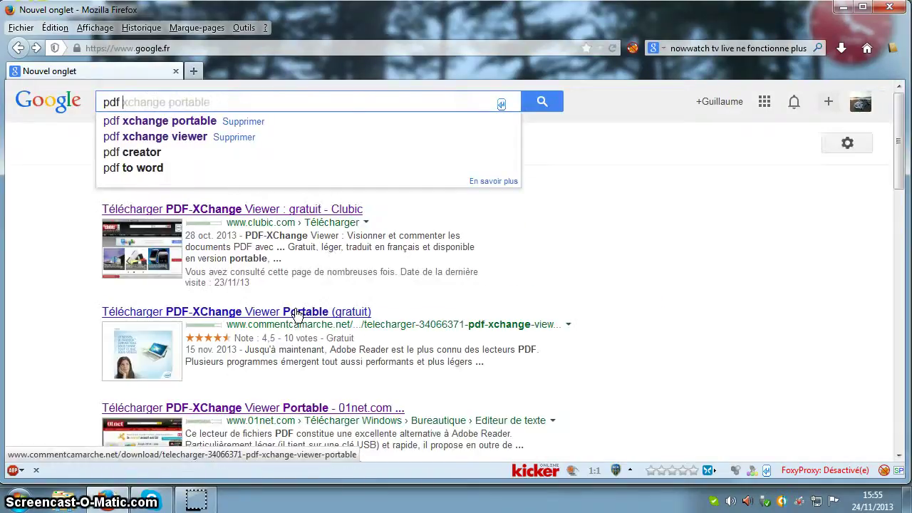
type(" x")
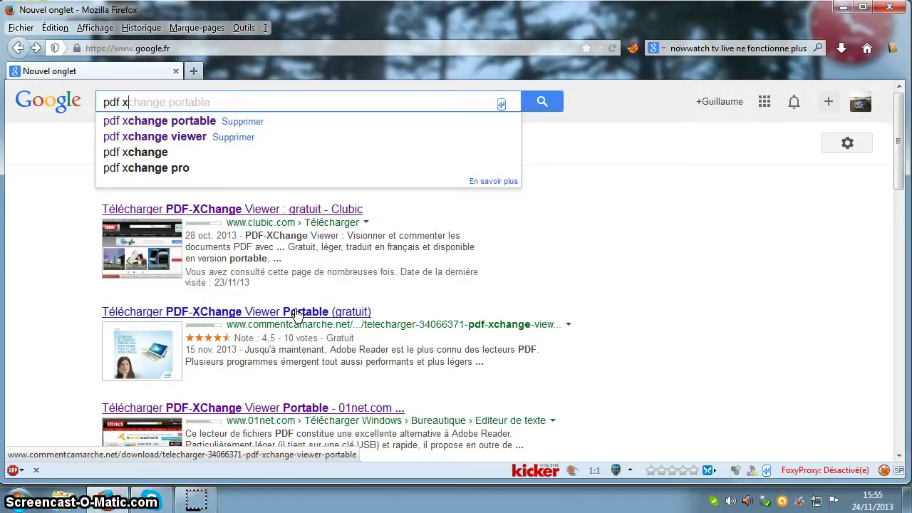
left_click(121, 131)
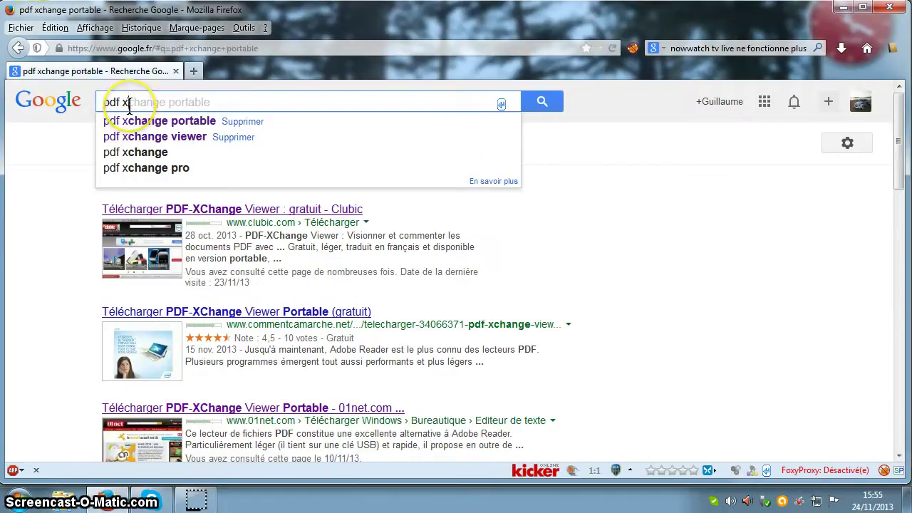
type("chang")
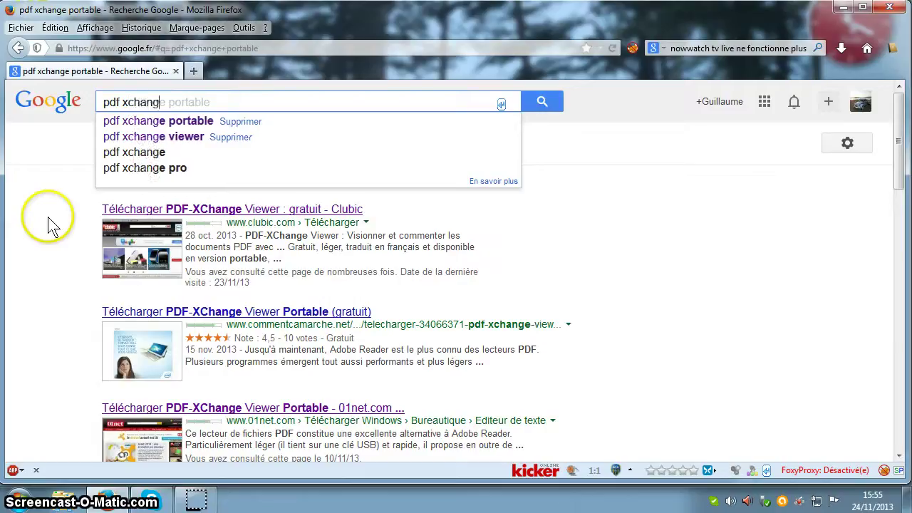
type("e po")
key("BackSpace")
key("BackSpace")
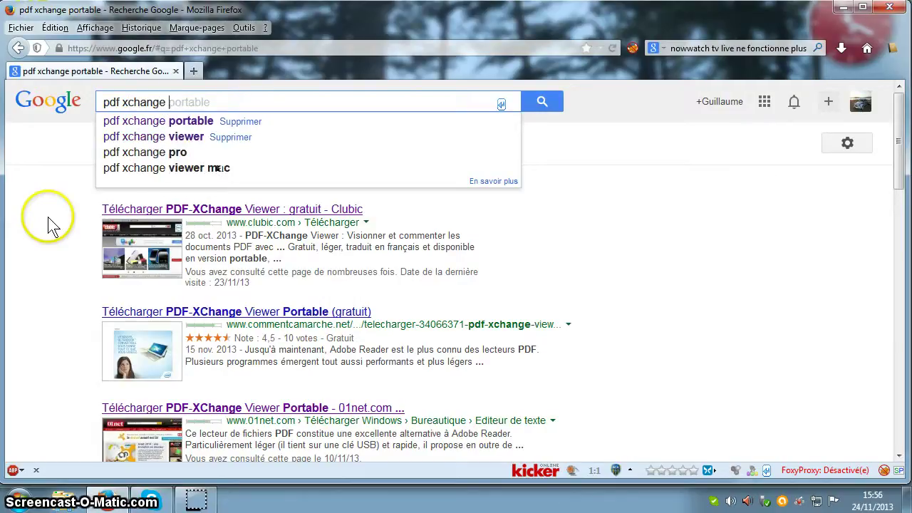
type("viewer")
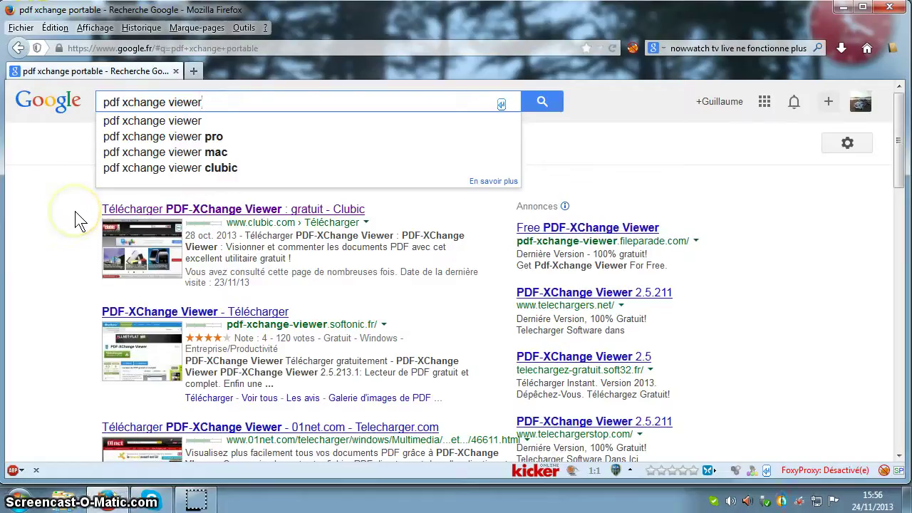
left_click(160, 125)
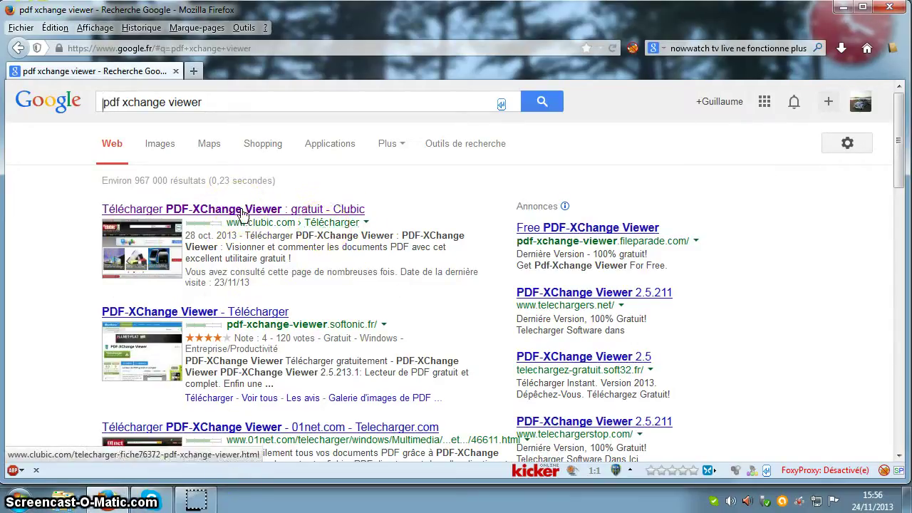
Download PDF-XChange Viewer from its Clubic page and open the downloaded archive pdf-xchange-viewer_2-5-213_fr_76372.zip.
left_click(242, 212)
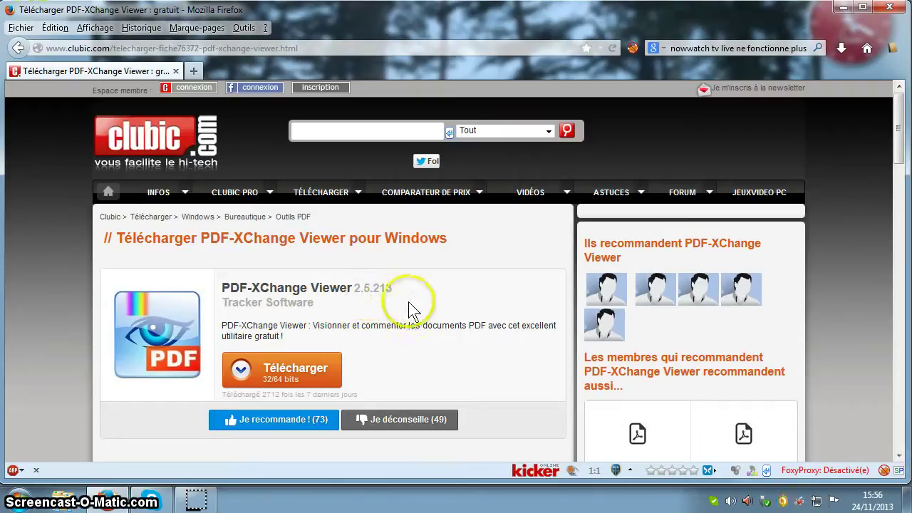
left_click(282, 374)
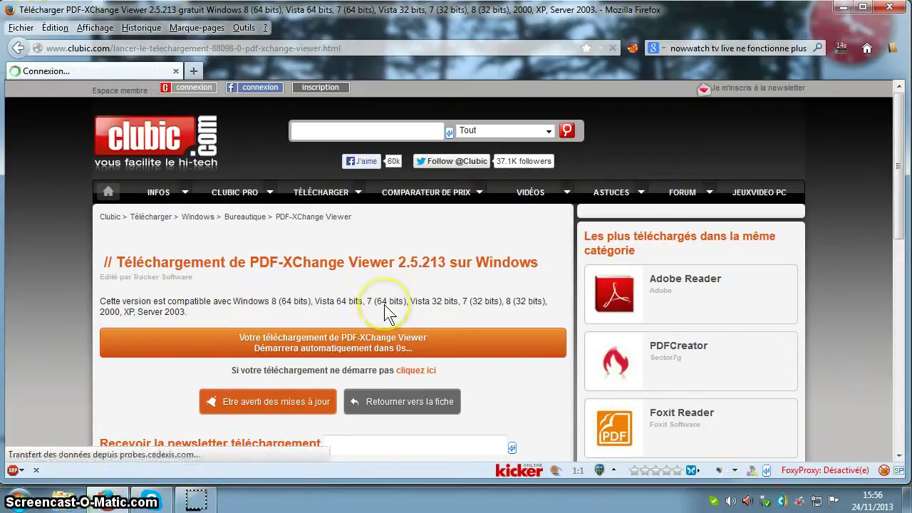
left_click(842, 52)
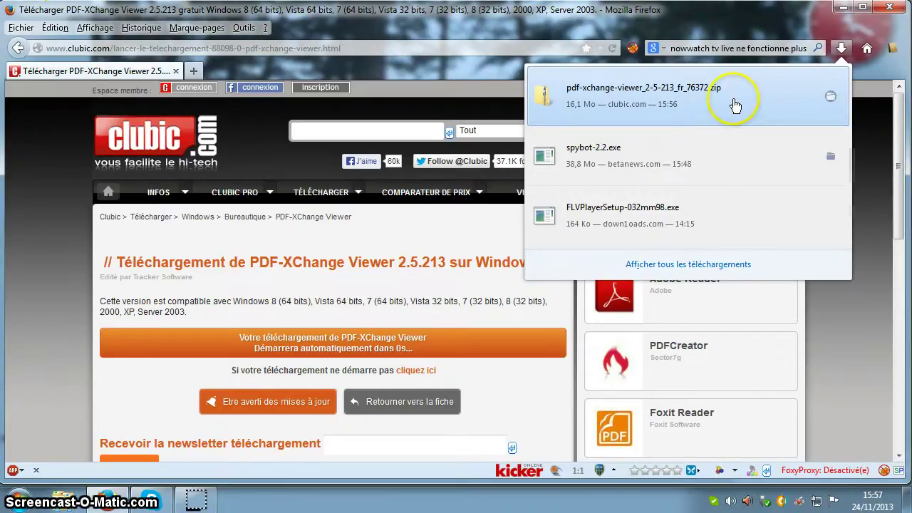
left_click(732, 105)
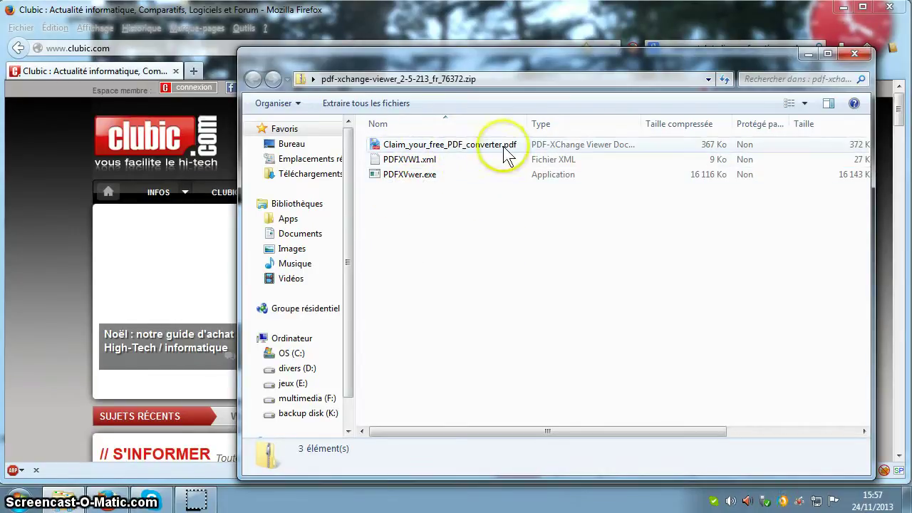
Run PDFXVwer.exe straight from the archive without extracting the files, and allow its execution in the security warning.
double_click(410, 176)
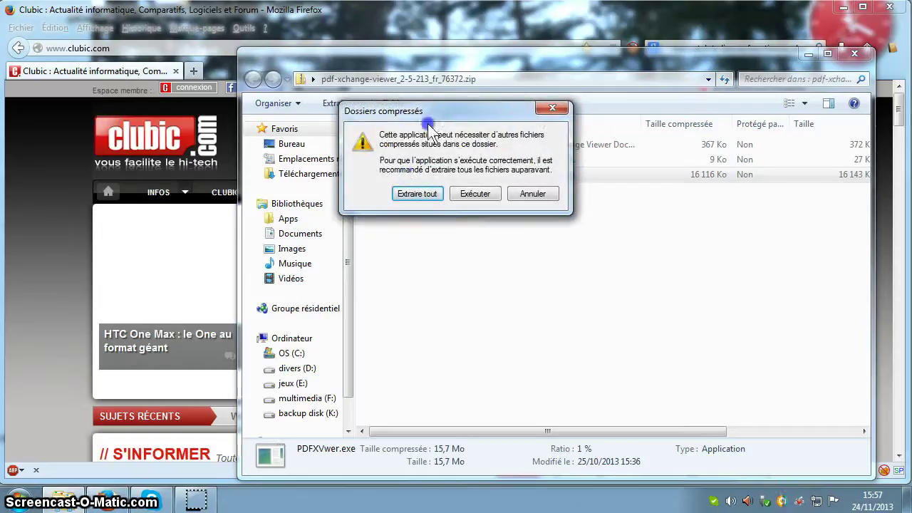
left_click_drag(430, 126, 448, 225)
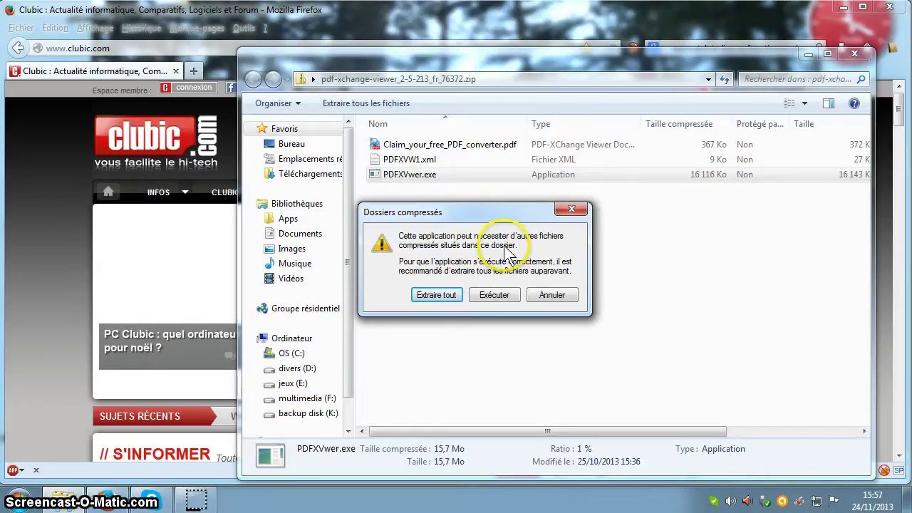
left_click(495, 295)
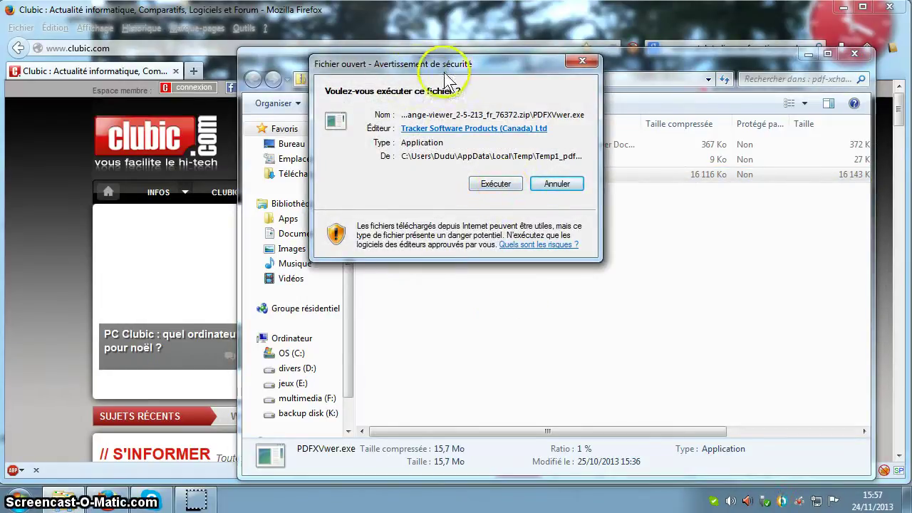
left_click(490, 187)
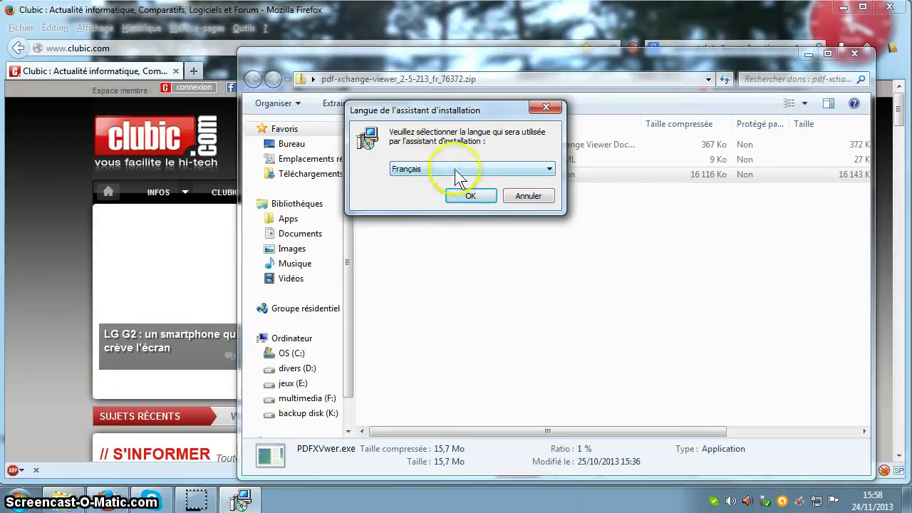
Choose Français as the language of the installation wizard.
left_click(455, 169)
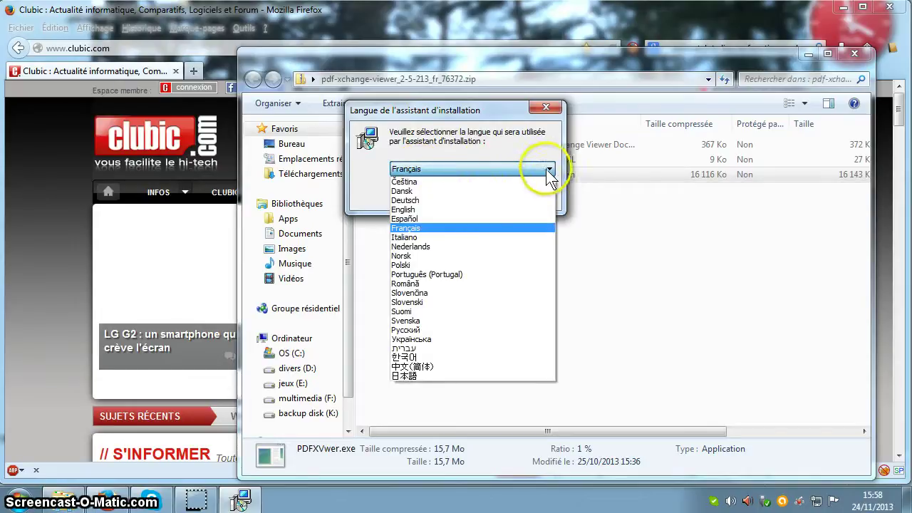
left_click(418, 229)
left_click(478, 200)
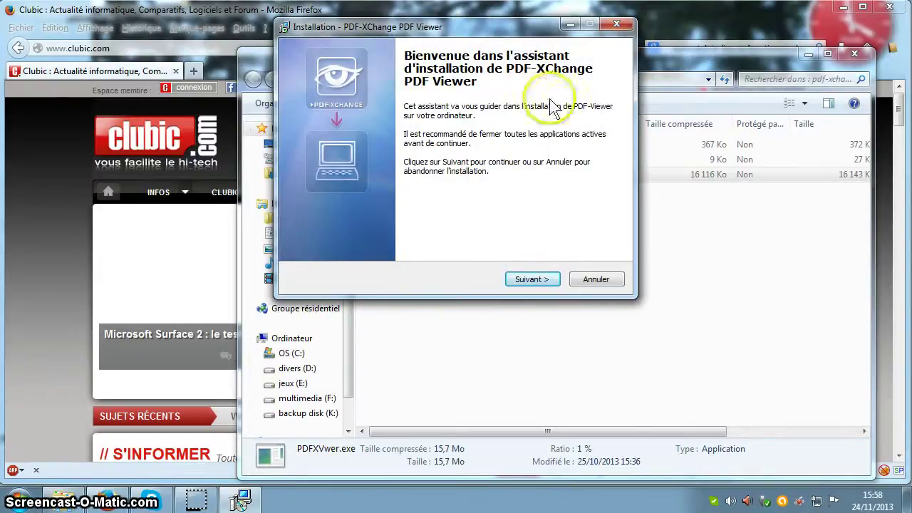
Go past the welcome page and accept the terms of the PDF-XChange Viewer licence agreement.
left_click(539, 280)
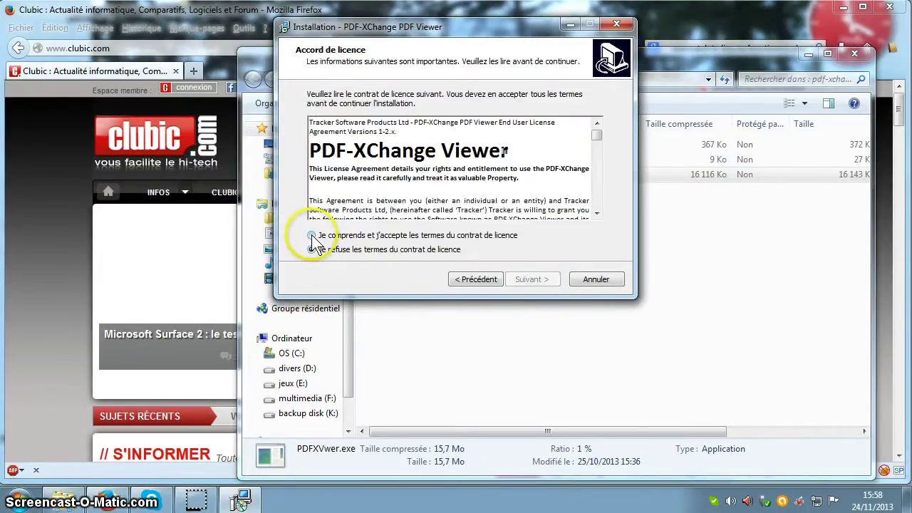
left_click(311, 236)
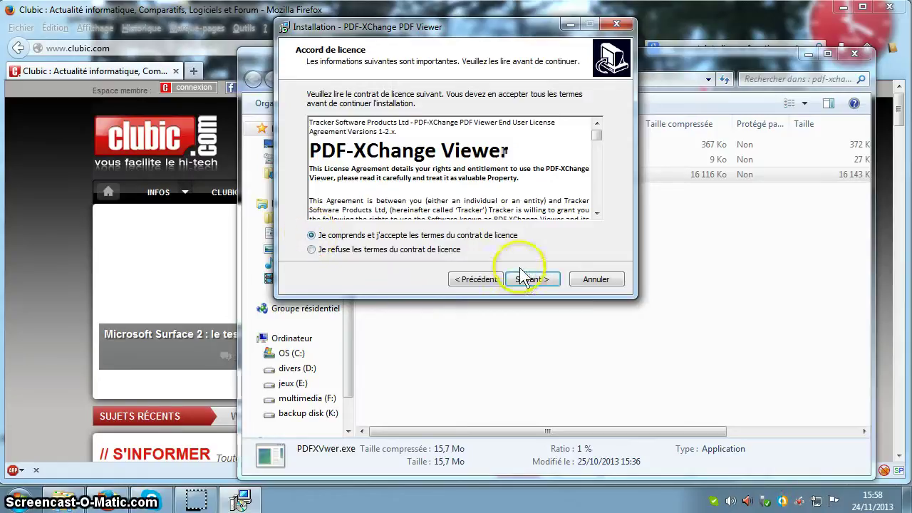
left_click(527, 280)
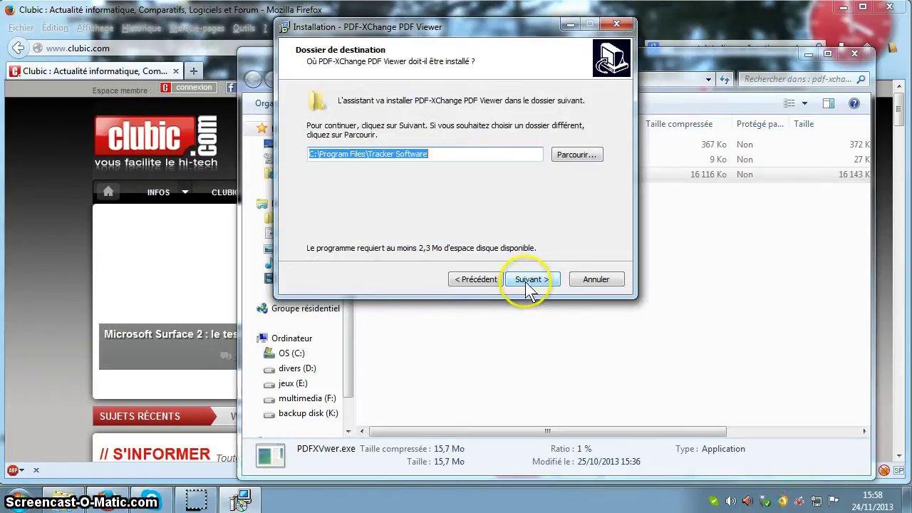
Set the installation folder to C:\Program Files\pdfxchange and continue to the component selection.
left_click(439, 157)
key("BackSpace")
key("BackSpace")
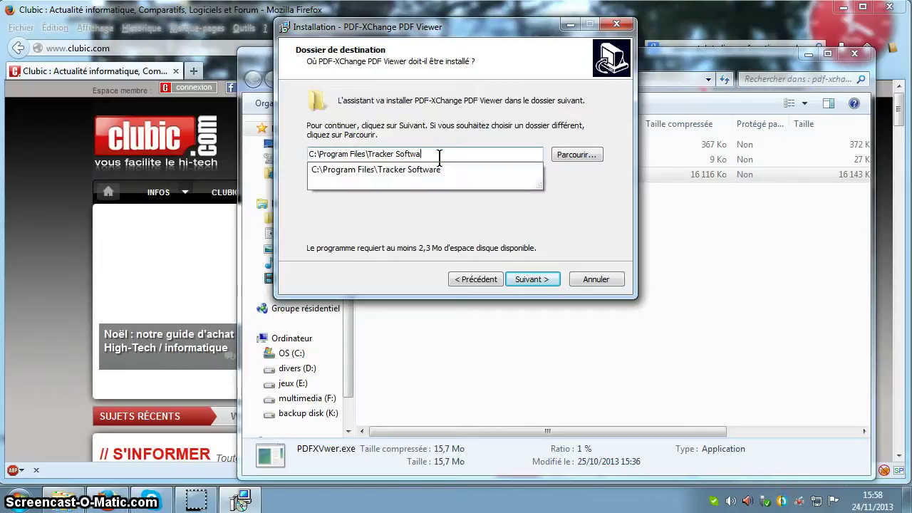
key("BackSpace")
key("BackSpace")
key("BackSpace")
key("BackSpace")
key("BackSpace")
key("BackSpace")
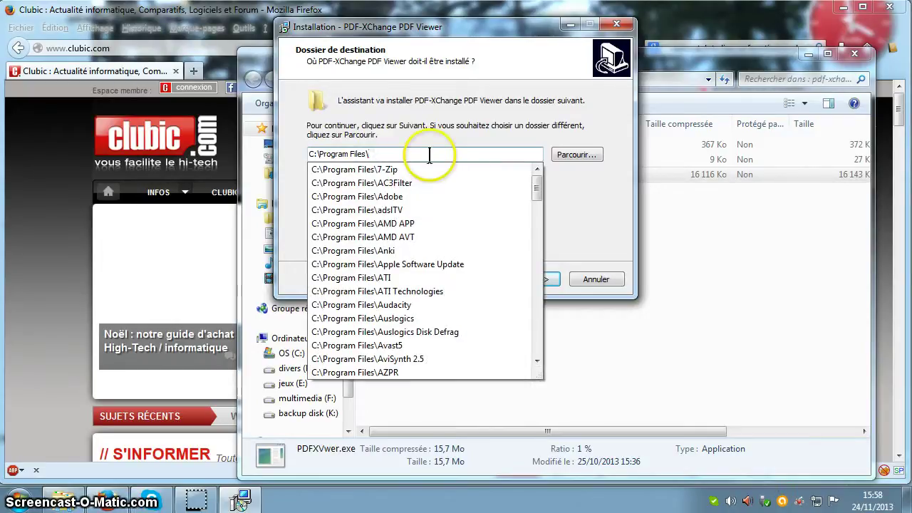
left_click(427, 153)
type("u")
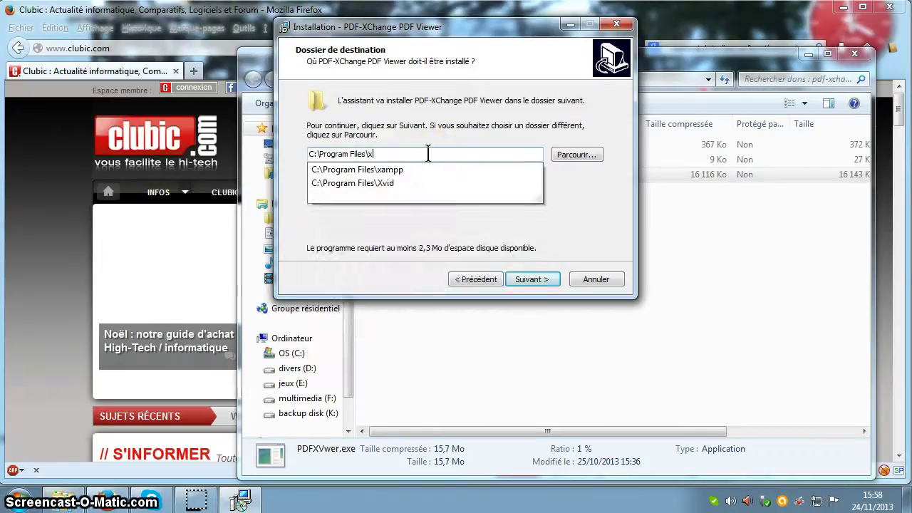
key("BackSpace")
type("p")
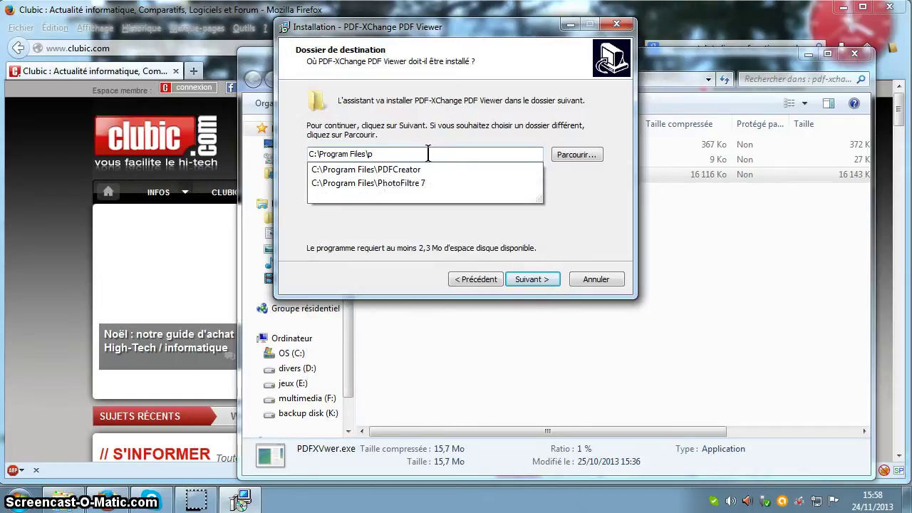
type("dfxchange")
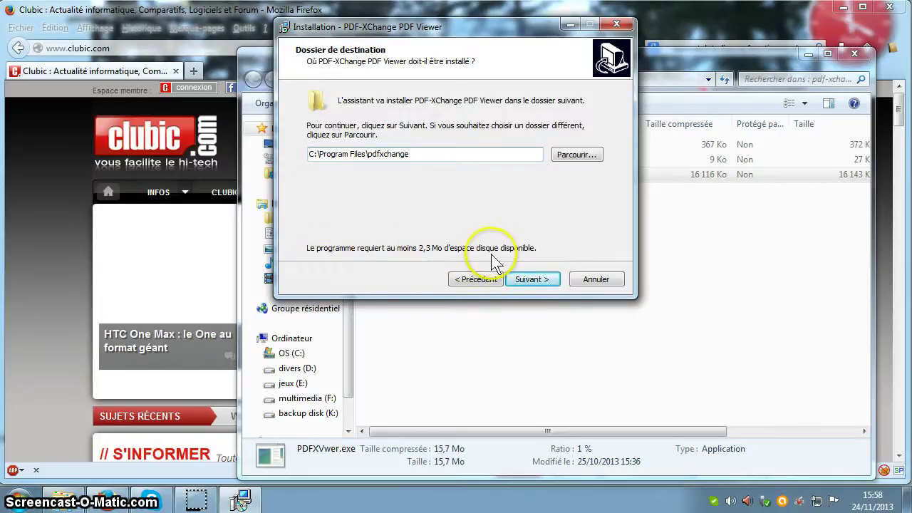
left_click(534, 280)
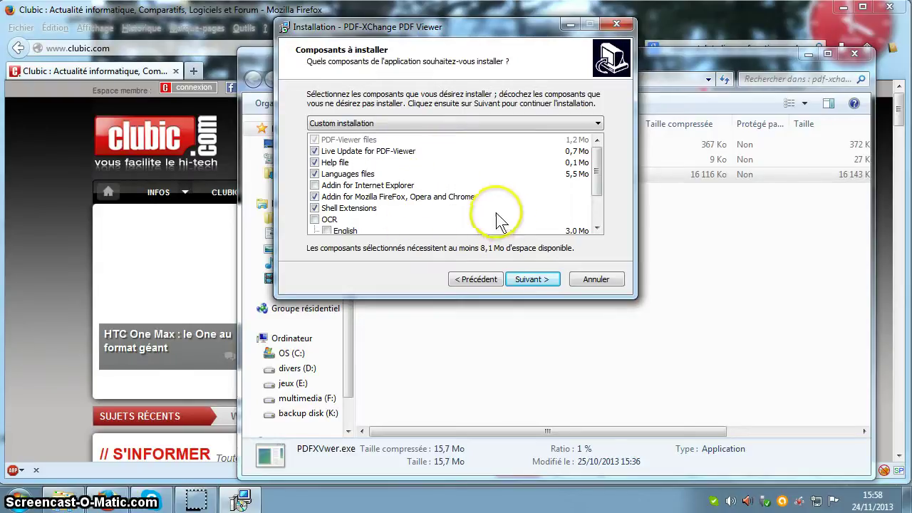
Continue with the custom installation components, leaving OCR deselected, and accept PDF-XChange PDF Viewer as the Start menu folder.
left_click(314, 219)
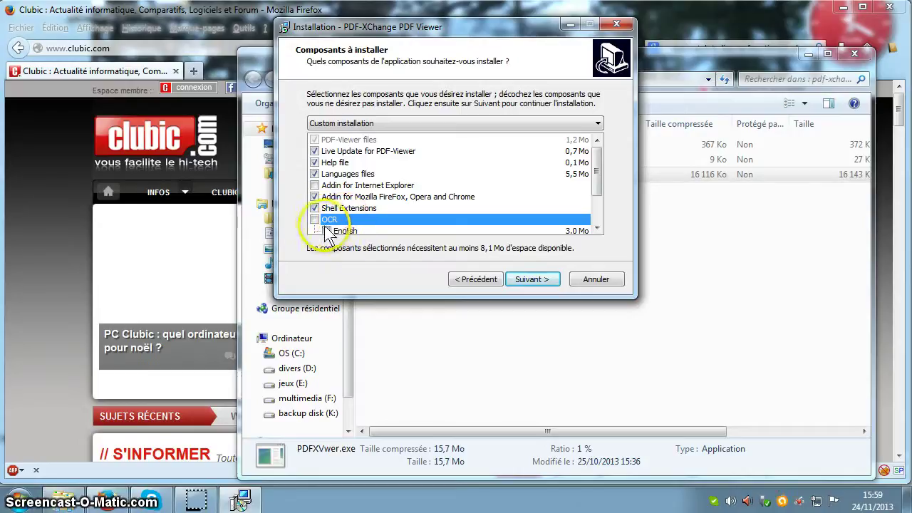
left_click(528, 278)
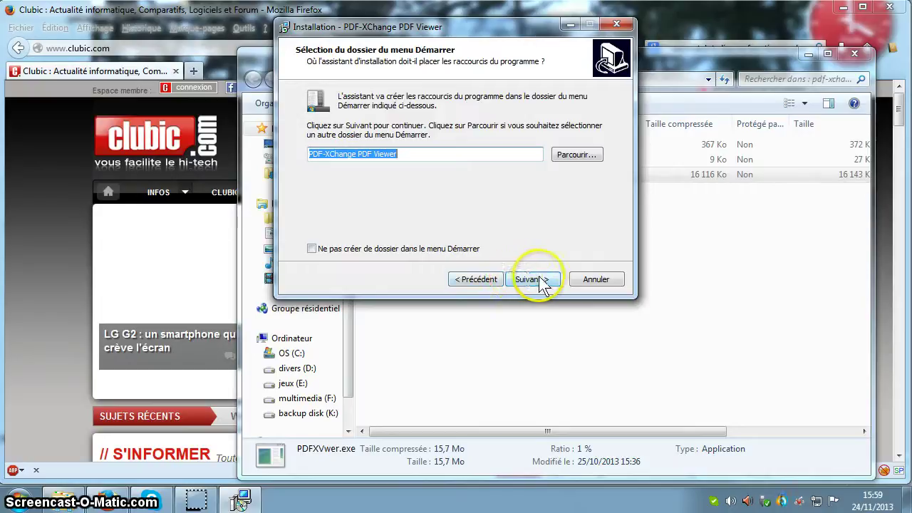
left_click(541, 280)
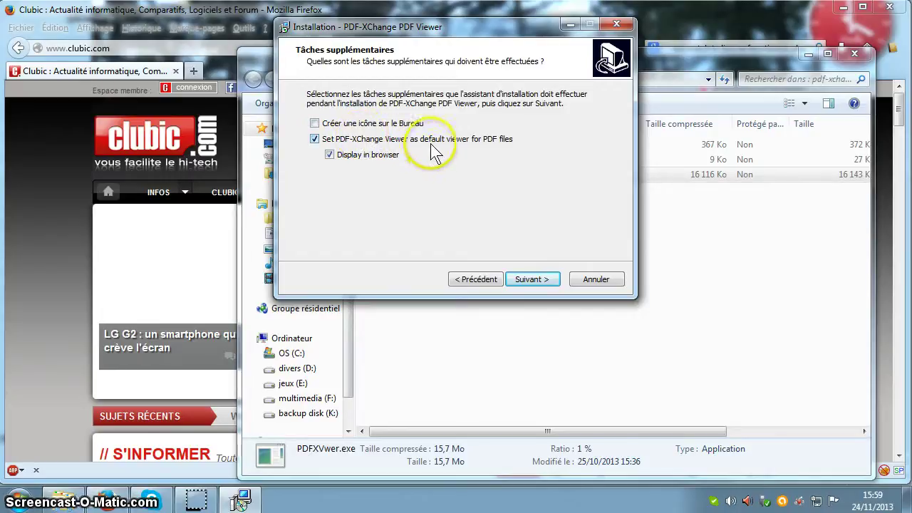
Continue without a desktop icon, keeping PDF-XChange Viewer as default viewer for PDF files with Display in browser enabled.
left_click(375, 125)
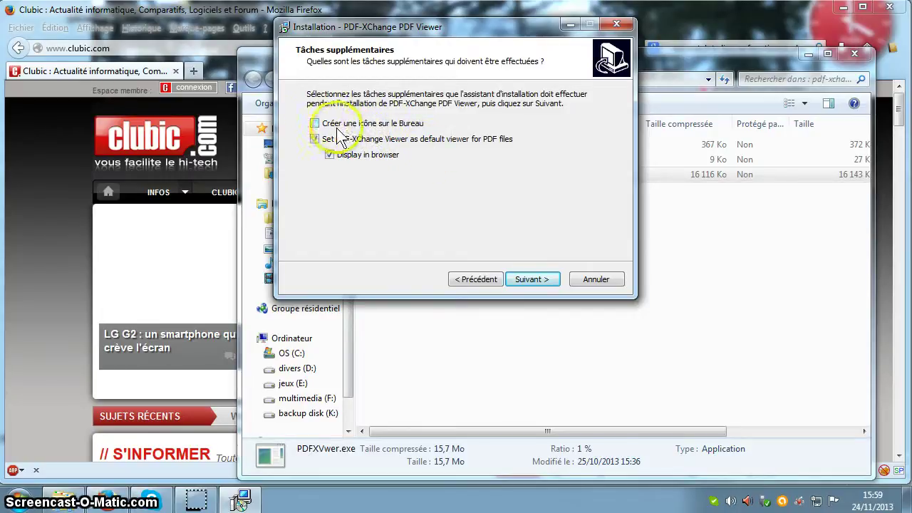
left_click(424, 130)
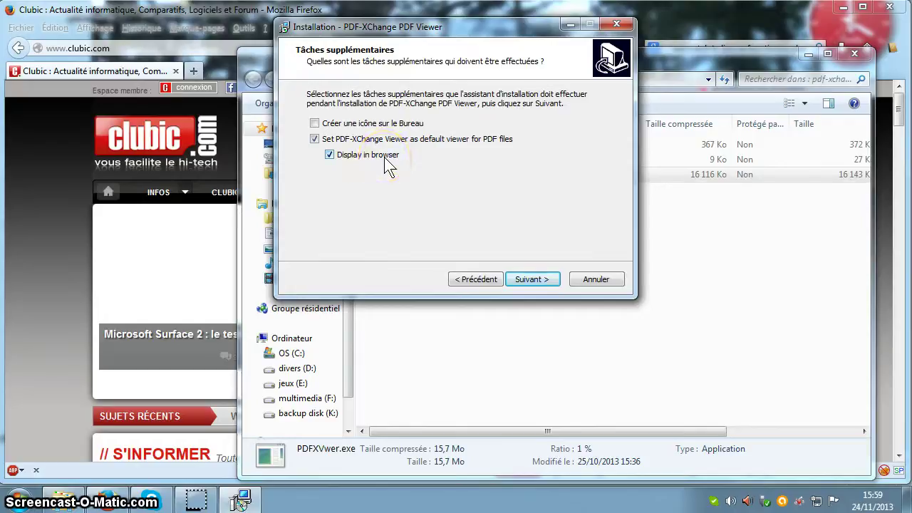
left_click(530, 280)
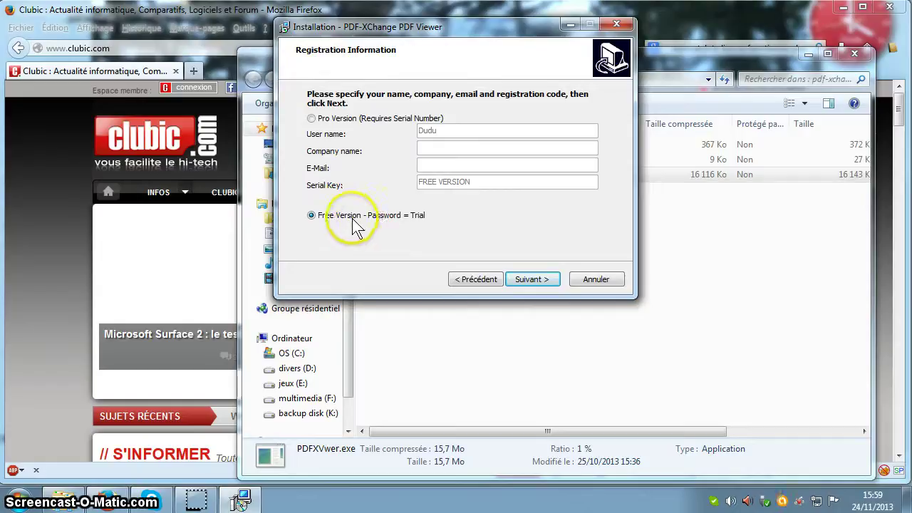
Keep the Free Version registration option and install PDF-XChange PDF Viewer.
left_click(527, 280)
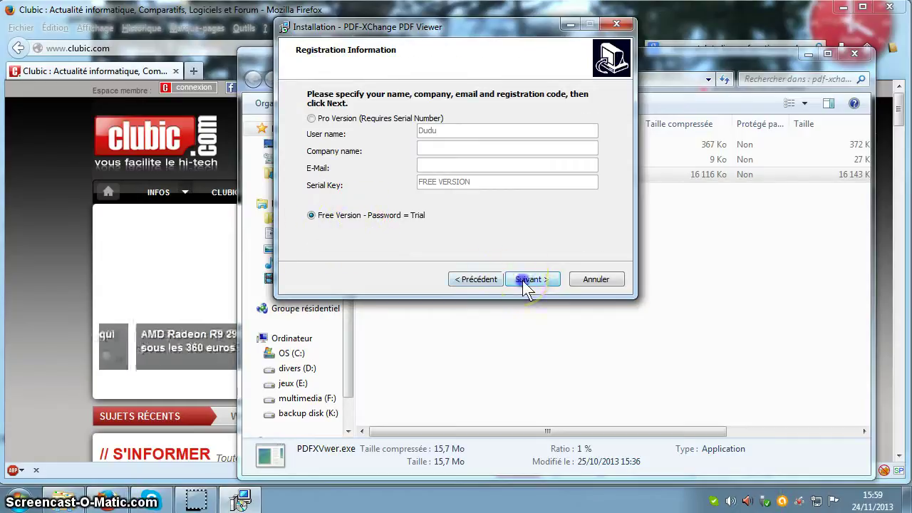
left_click(524, 279)
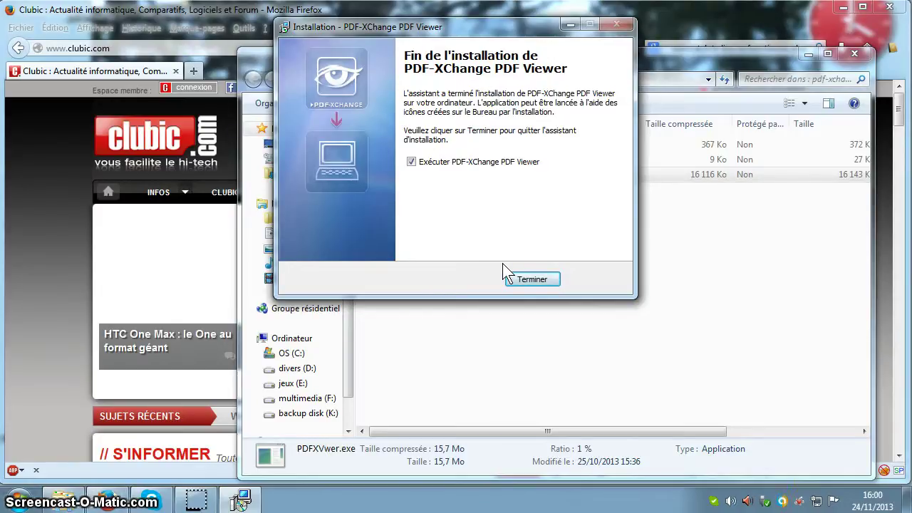
Finish the installation with Exécuter PDF-XChange PDF Viewer enabled, and widen the launched viewer window to span the screen.
left_click(498, 257)
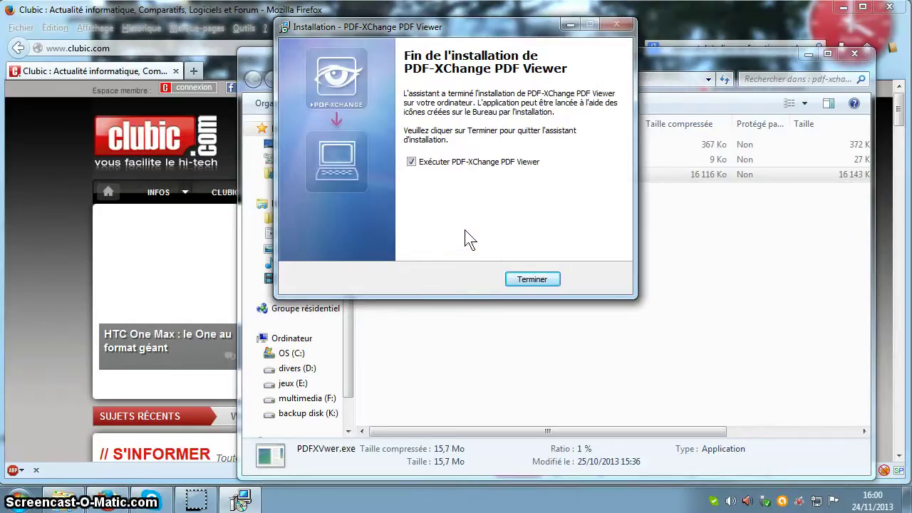
left_click(473, 232)
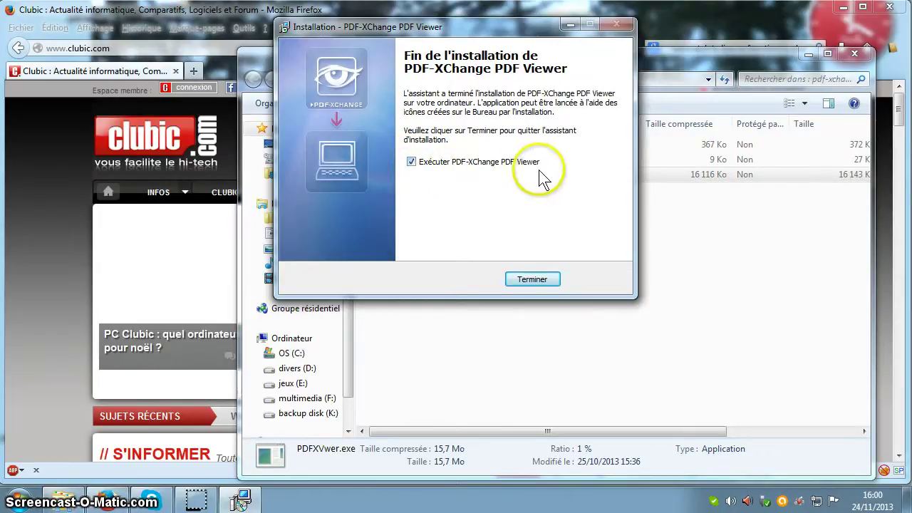
left_click(536, 279)
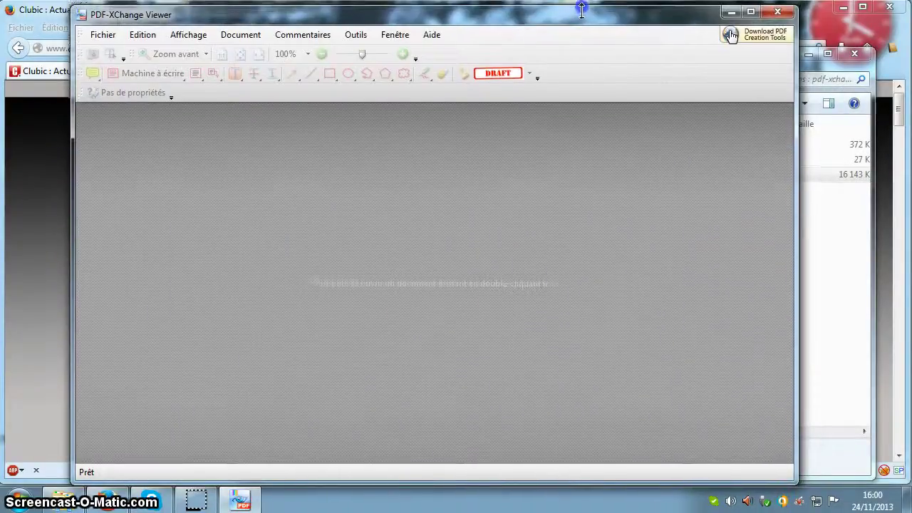
left_click_drag(798, 175, 904, 173)
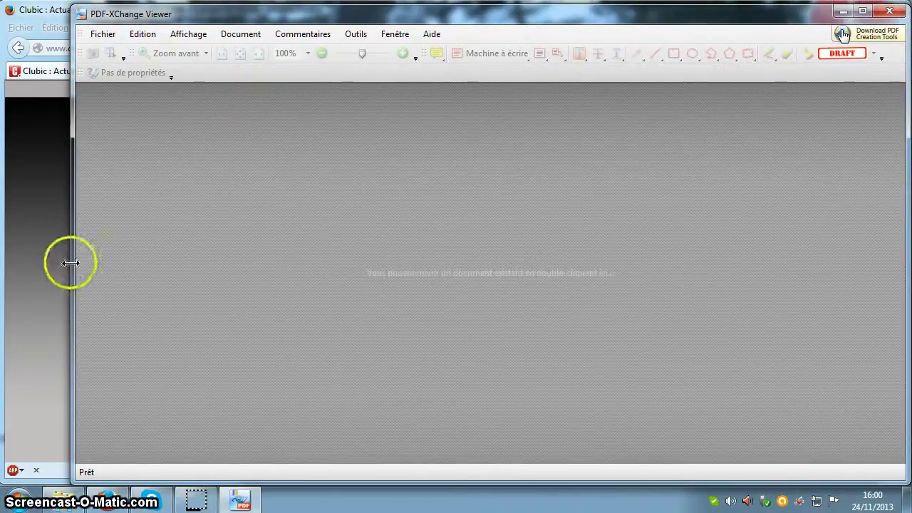
left_click_drag(67, 261, 4, 260)
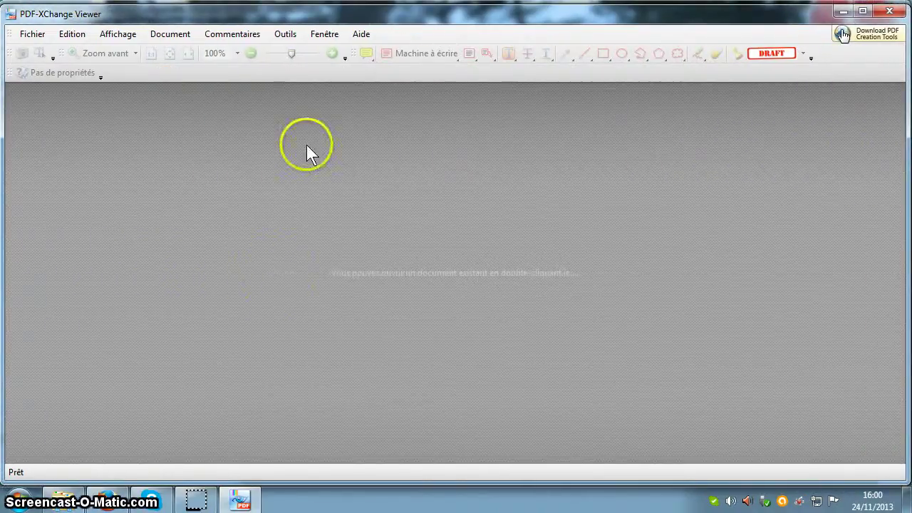
Open GoogleScribe_VoxOoFox.pdf from the recent files in the viewer.
left_click(29, 35)
left_click(32, 34)
left_click(33, 36)
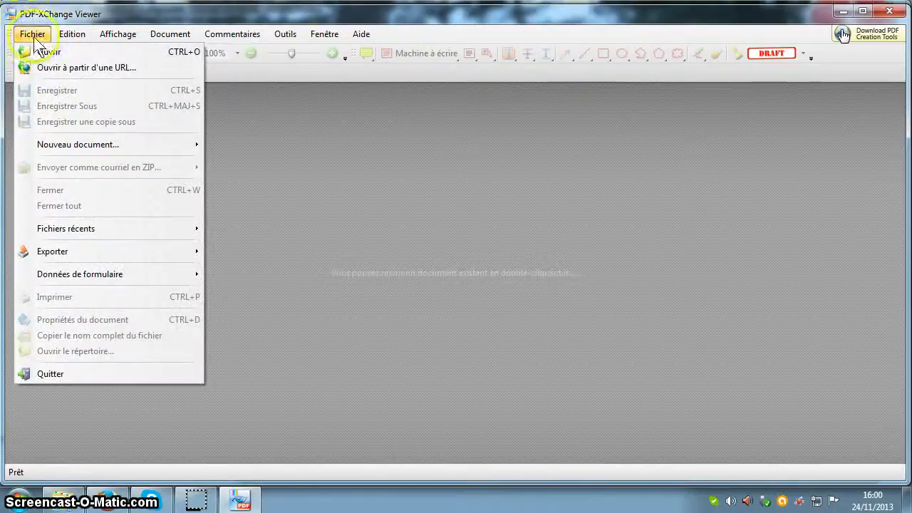
mouse_move(70, 233)
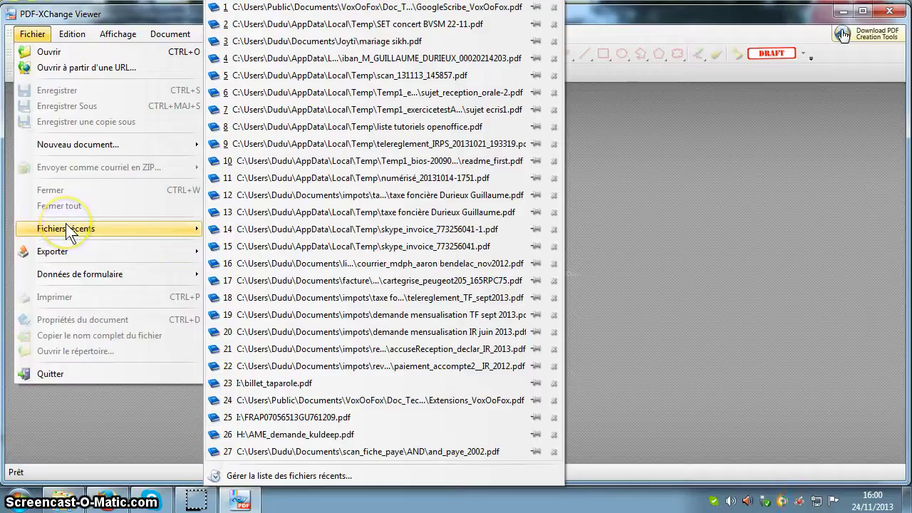
left_click(406, 8)
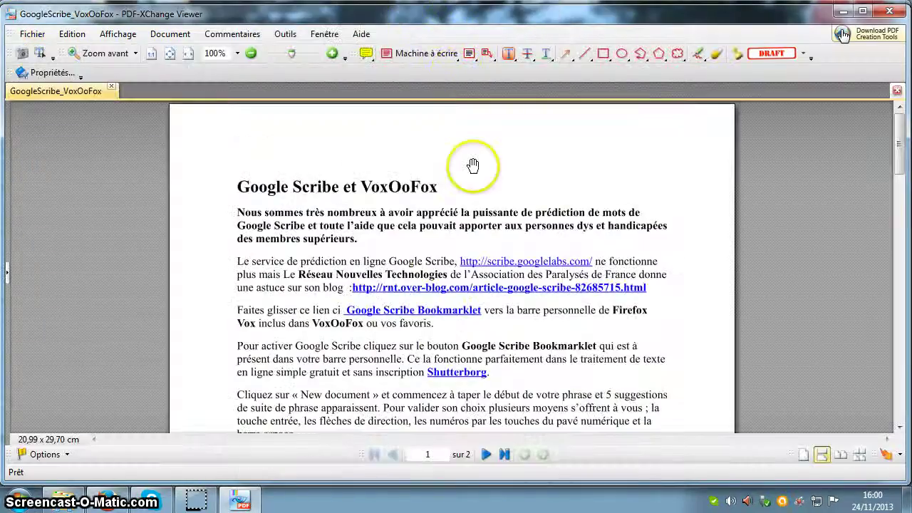